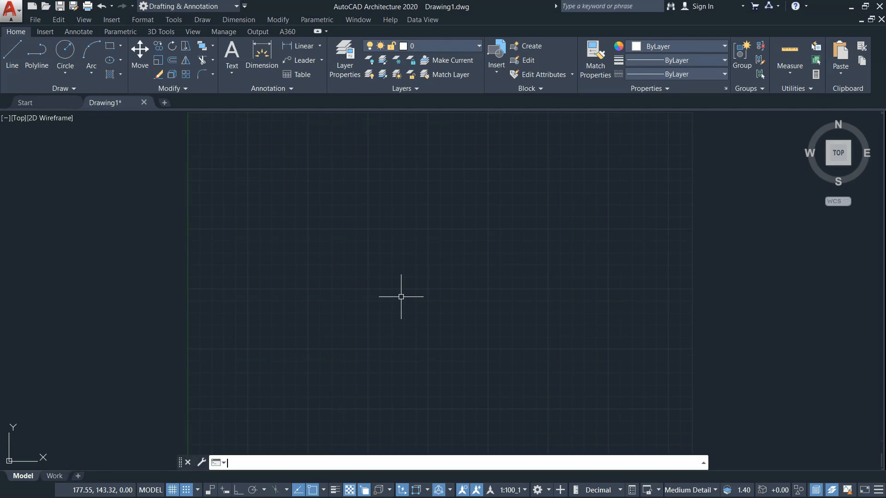
Start the ZOOM command, and zoom in and back out on the empty drawing grid
{"action": "type", "text": "Z"}
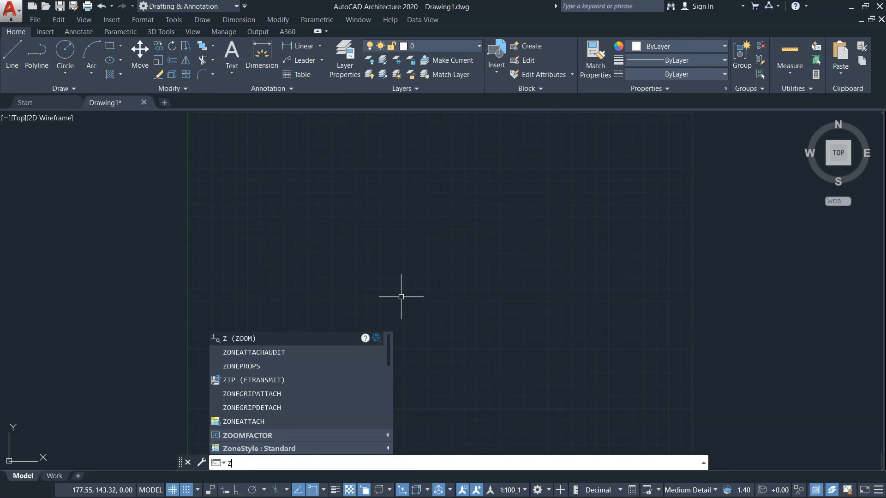
{"action": "key", "text": "Return"}
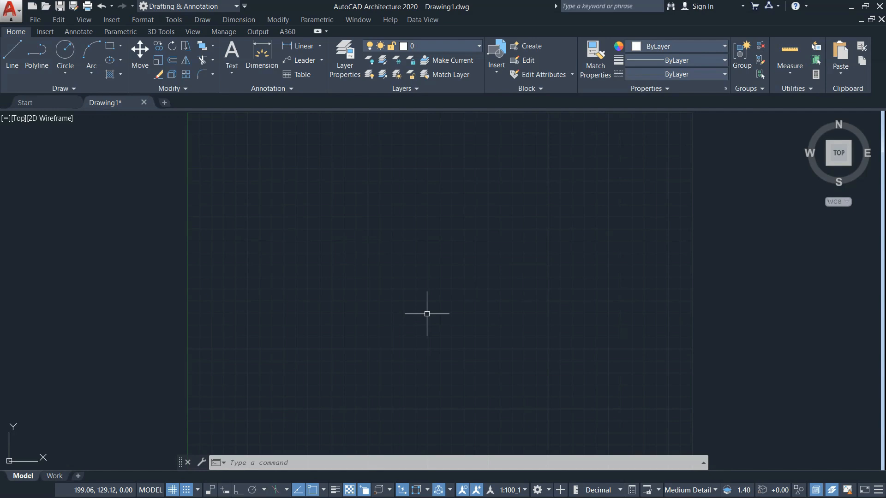
{"action": "scroll", "coordinate": [427, 314], "scroll_direction": "up", "scroll_amount": 10}
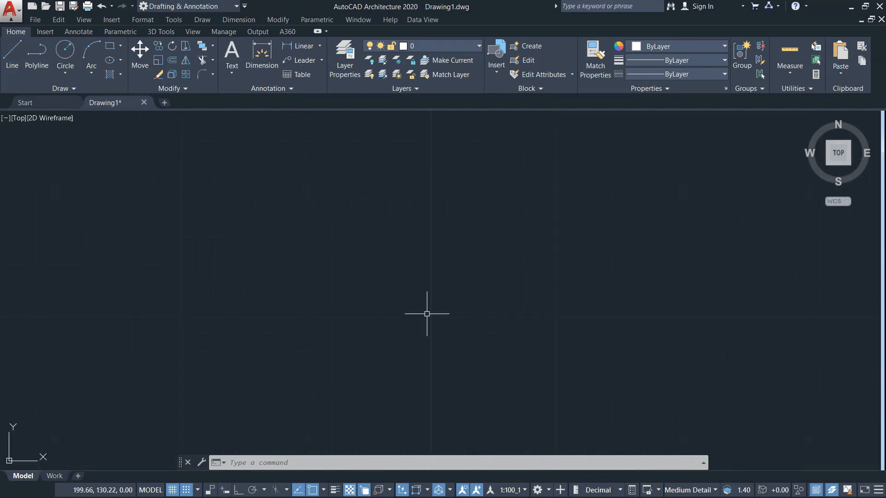
{"action": "scroll", "coordinate": [427, 314], "scroll_direction": "up", "scroll_amount": 2}
{"action": "scroll", "coordinate": [427, 314], "scroll_direction": "up", "scroll_amount": 2}
{"action": "scroll", "coordinate": [427, 314], "scroll_direction": "down", "scroll_amount": 3}
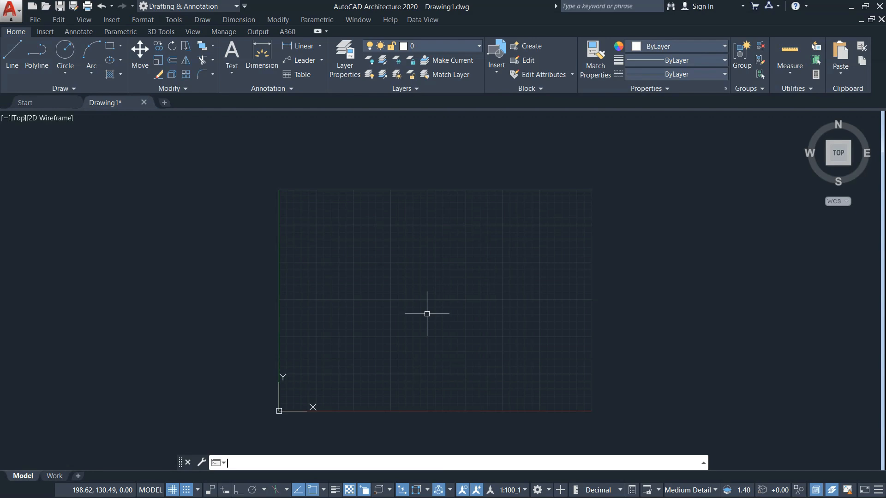
Pan the empty drawing grid sideways in both directions, using the PAN command and direct panning
{"action": "type", "text": "P"}
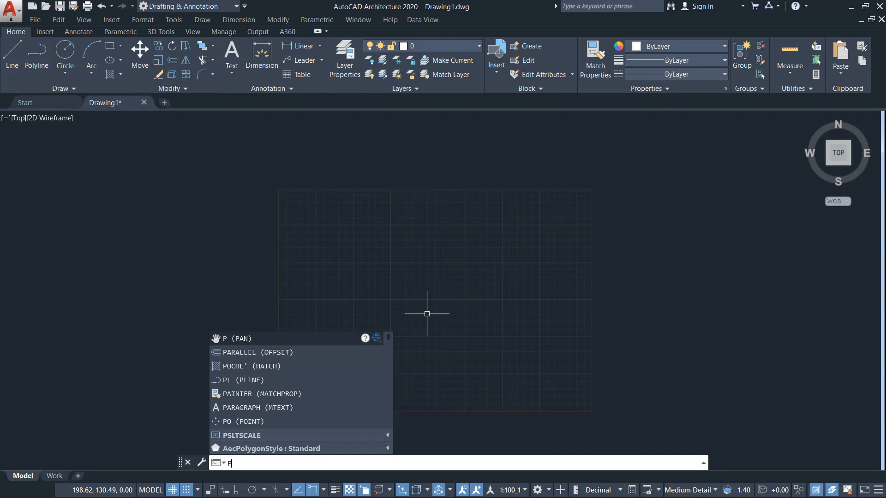
{"action": "key", "text": "Return"}
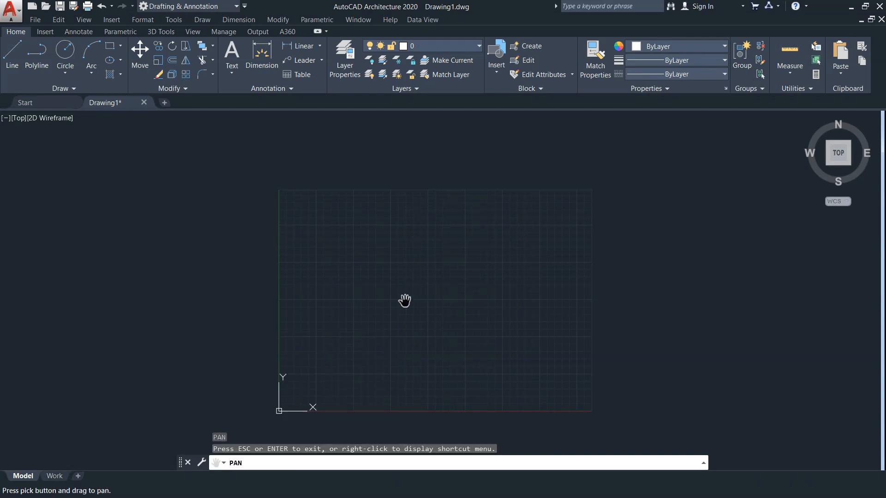
{"action": "left_click_drag", "start_coordinate": [405, 300], "coordinate": [232, 290]}
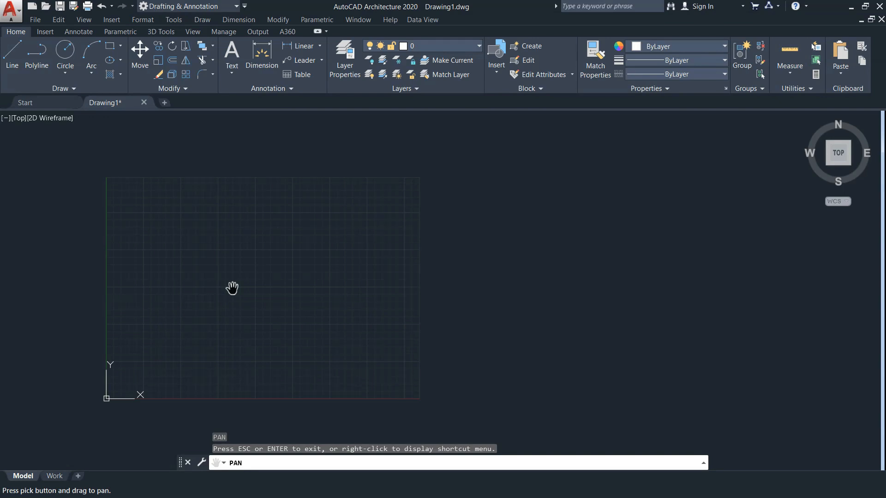
{"action": "left_click_drag", "start_coordinate": [232, 289], "coordinate": [503, 291]}
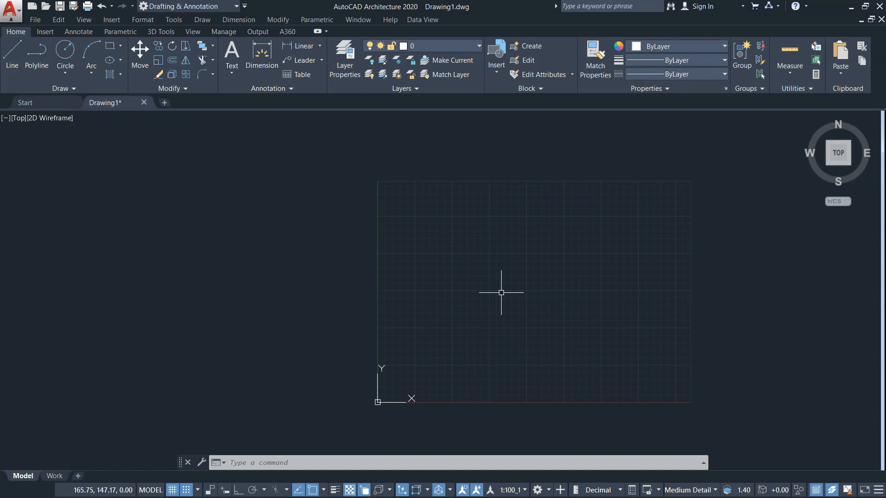
{"action": "middle_click_drag", "start_coordinate": [501, 293], "coordinate": [195, 289]}
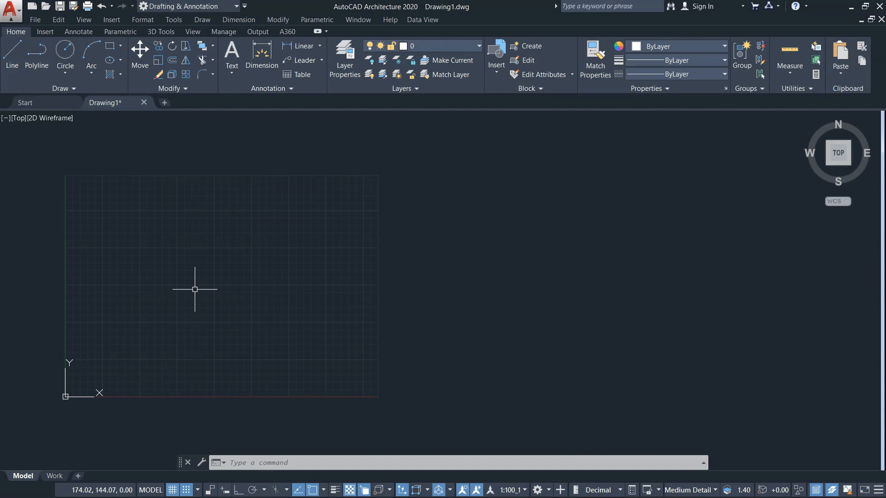
Orbit the drawing from the Top view to a tilted 3D view with the ORBIT command, and rotate it further
{"action": "type", "text": "OR"}
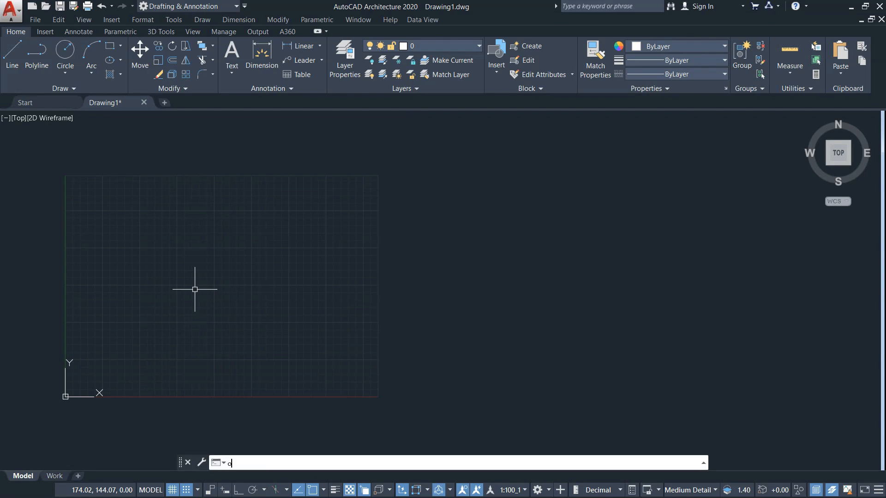
{"action": "type", "text": "B"}
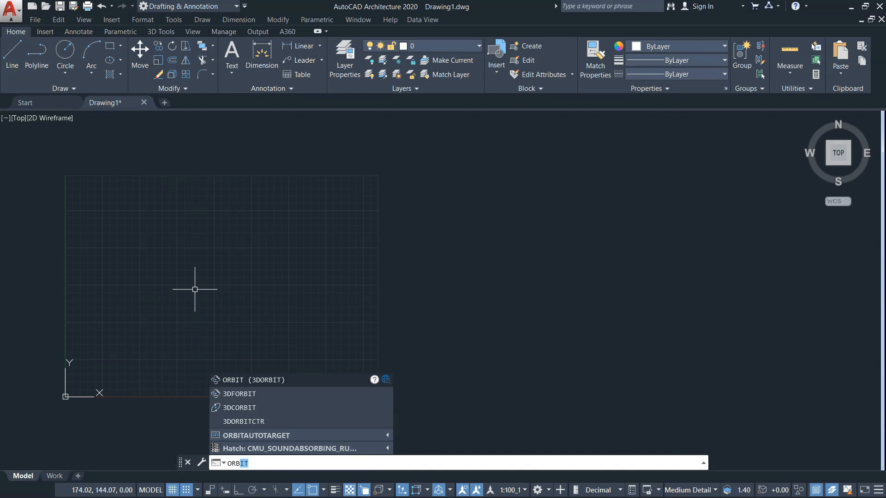
{"action": "type", "text": "IT"}
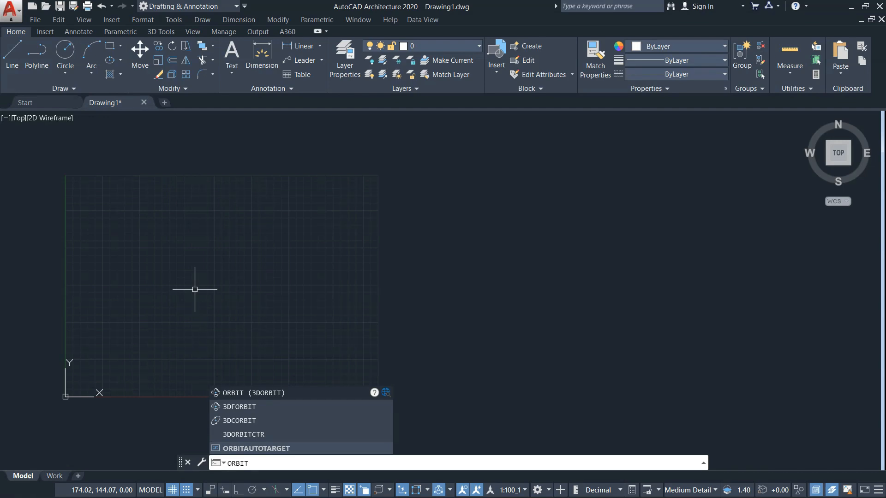
{"action": "key", "text": "Return"}
{"action": "left_click_drag", "start_coordinate": [195, 289], "coordinate": [174, 332]}
{"action": "key", "text": "Escape"}
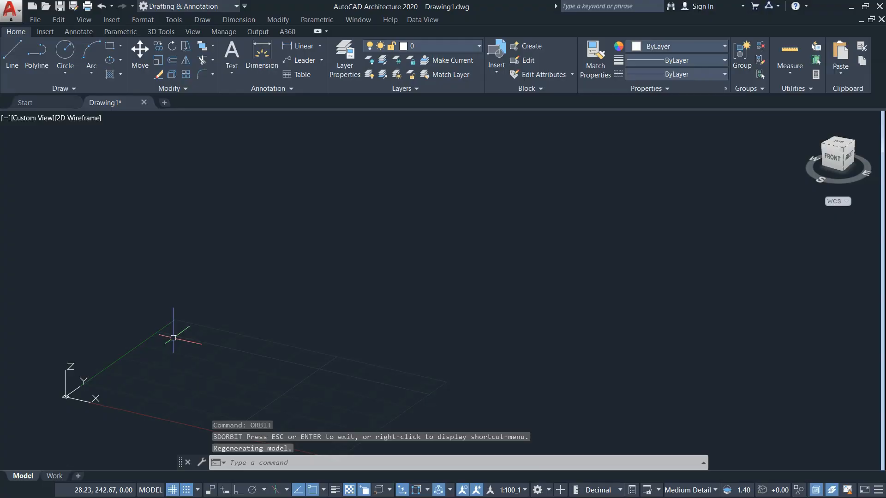
{"action": "middle_click_drag", "start_coordinate": [173, 339], "coordinate": [137, 345], "text": "shift"}
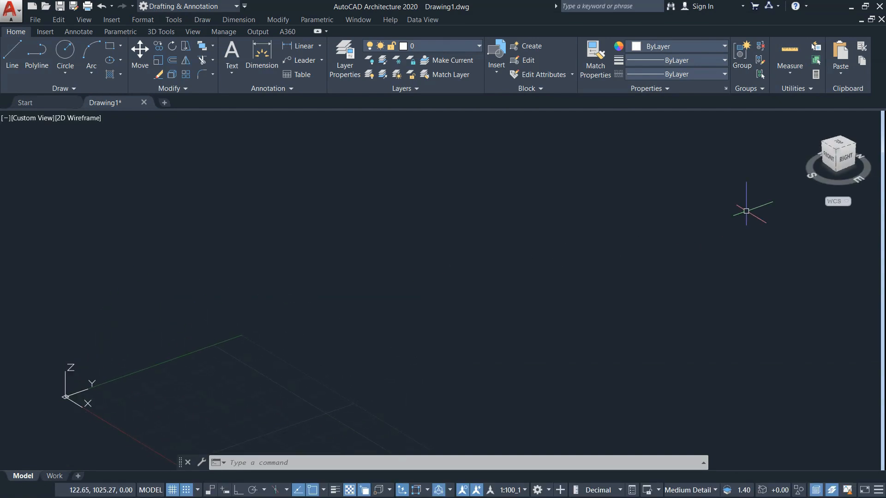
Switch the view to SW Isometric and back to Top, and turn it so that north points up
{"action": "left_click", "coordinate": [837, 147]}
{"action": "left_click", "coordinate": [828, 148]}
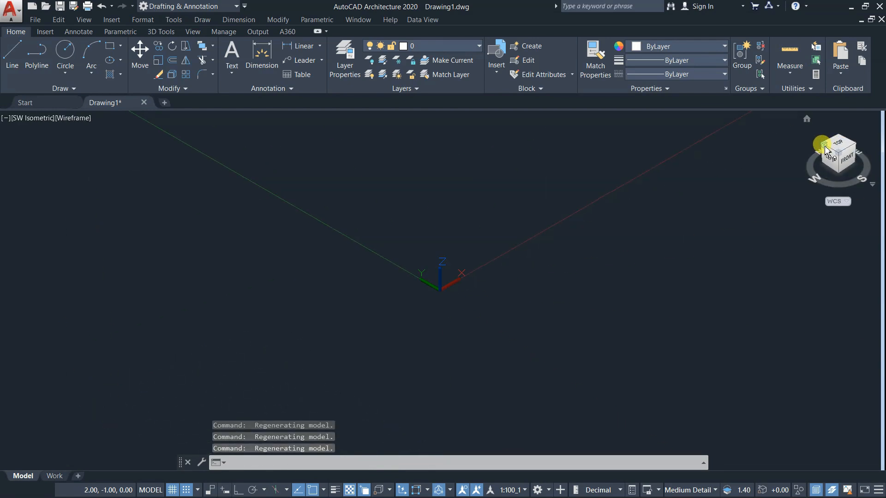
{"action": "left_click", "coordinate": [835, 144]}
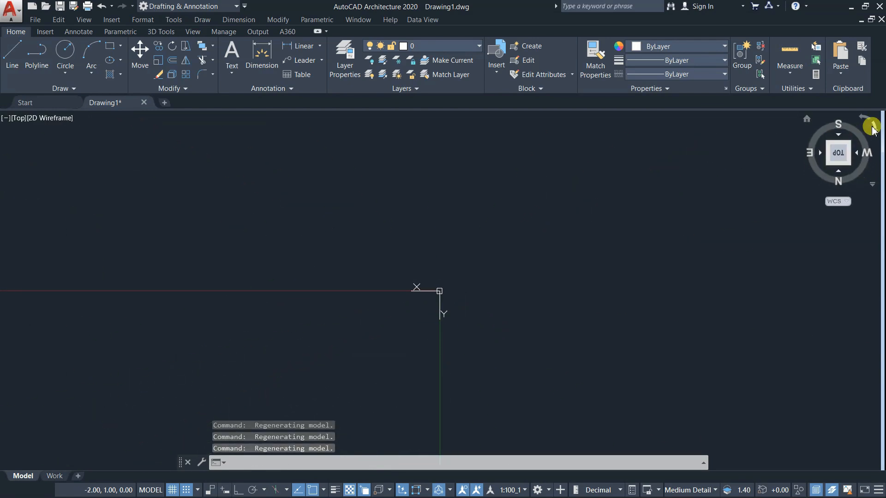
{"action": "left_click", "coordinate": [872, 130]}
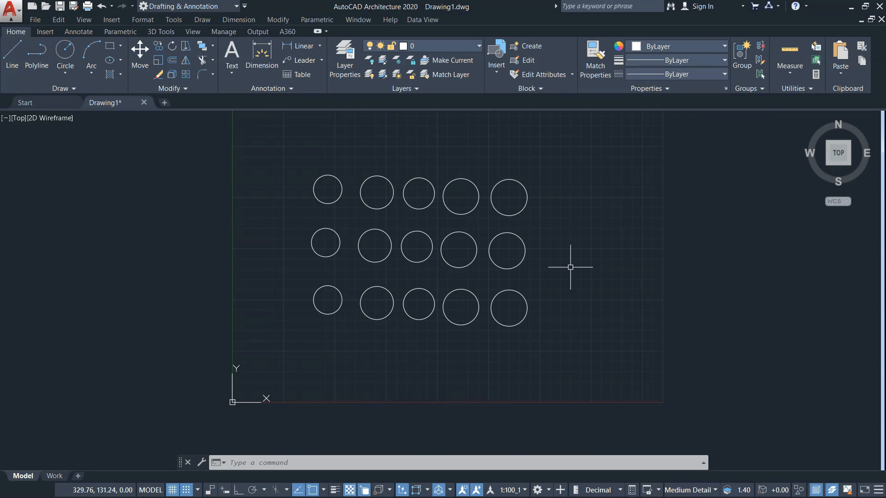
Select all five circles in the middle row individually
{"action": "left_click", "coordinate": [524, 256]}
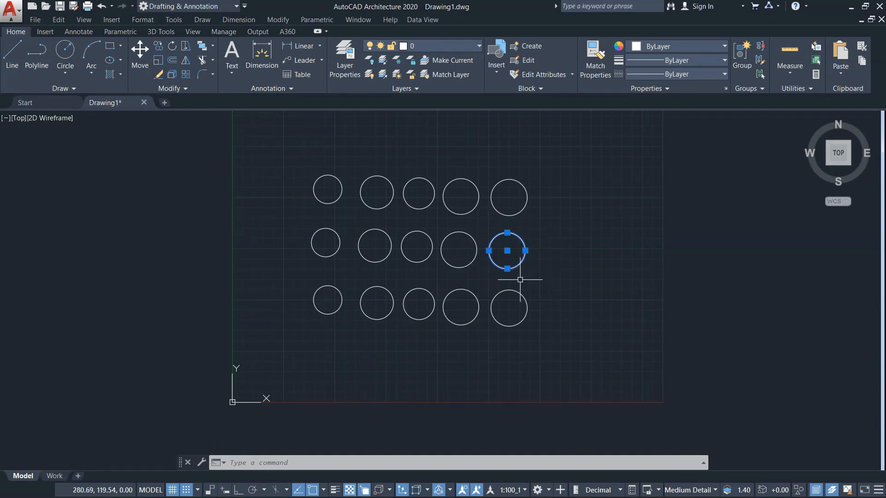
{"action": "left_click", "coordinate": [464, 267]}
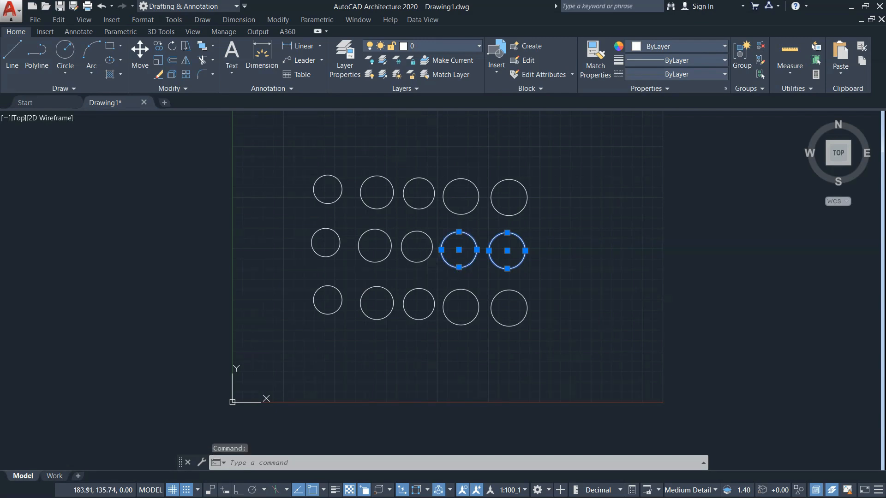
{"action": "left_click", "coordinate": [420, 262]}
{"action": "left_click", "coordinate": [377, 261]}
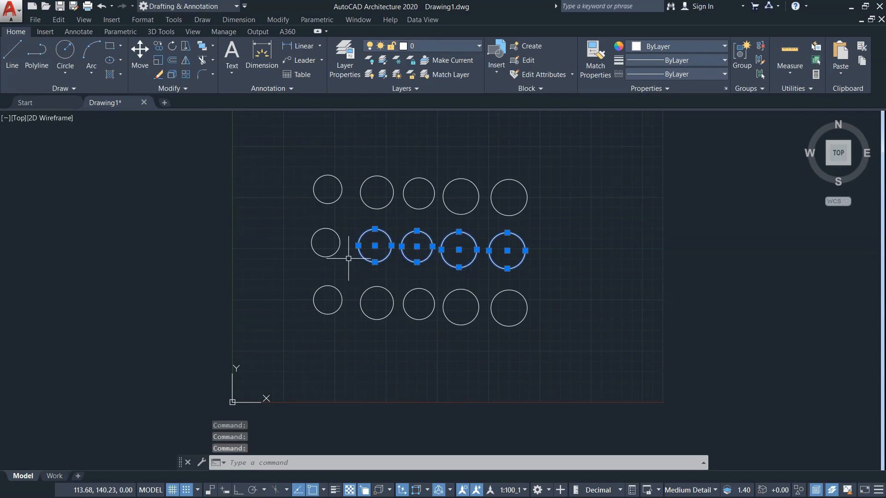
{"action": "left_click", "coordinate": [331, 254]}
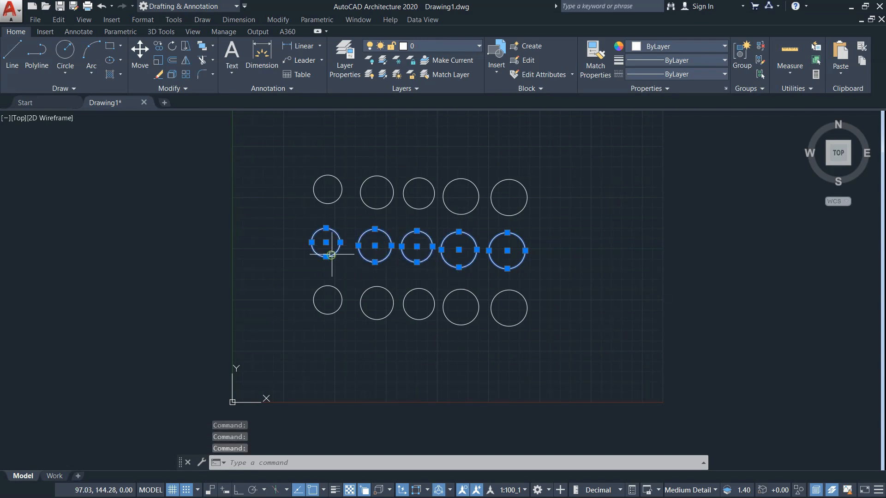
Add all five circles of the top row and the two rightmost circles of the bottom row to the selection
{"action": "left_click", "coordinate": [328, 203]}
{"action": "left_click", "coordinate": [365, 203]}
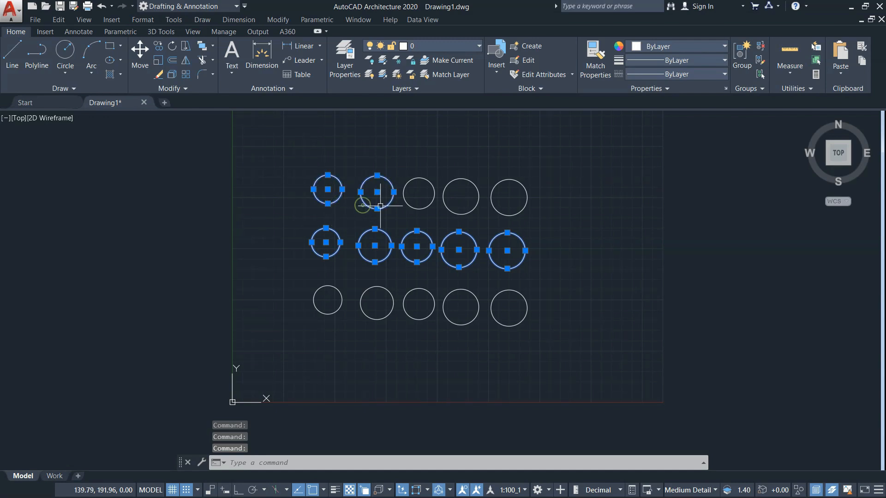
{"action": "left_click", "coordinate": [411, 210]}
{"action": "left_click", "coordinate": [457, 213]}
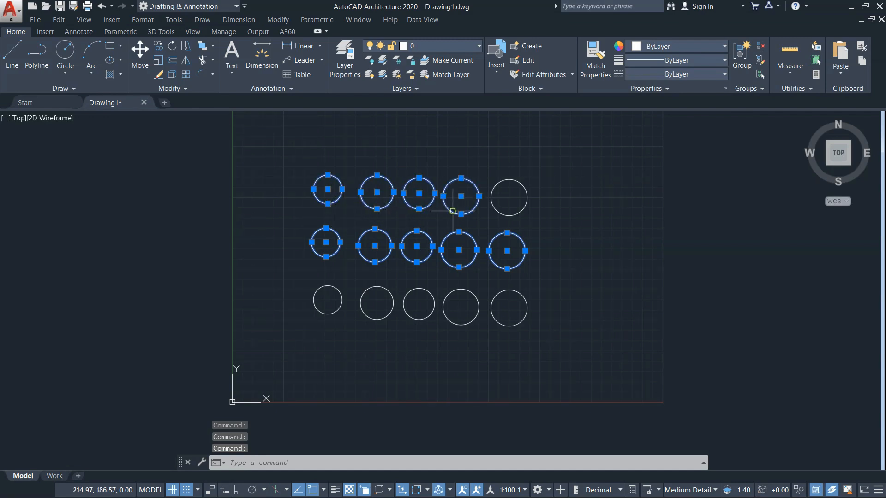
{"action": "left_click", "coordinate": [501, 213]}
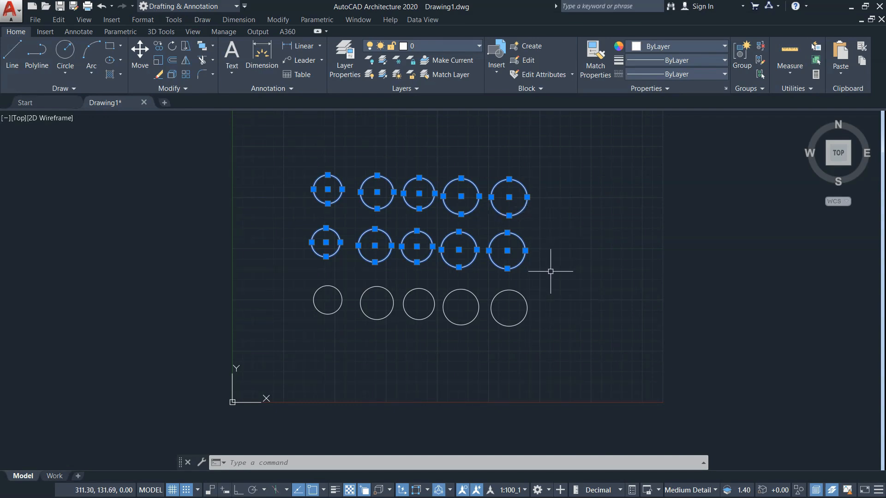
{"action": "left_click", "coordinate": [522, 294]}
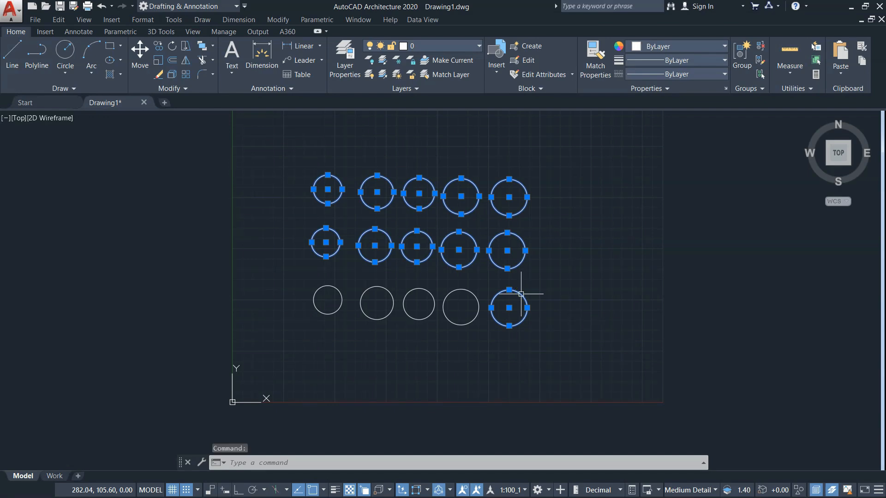
{"action": "left_click", "coordinate": [473, 294]}
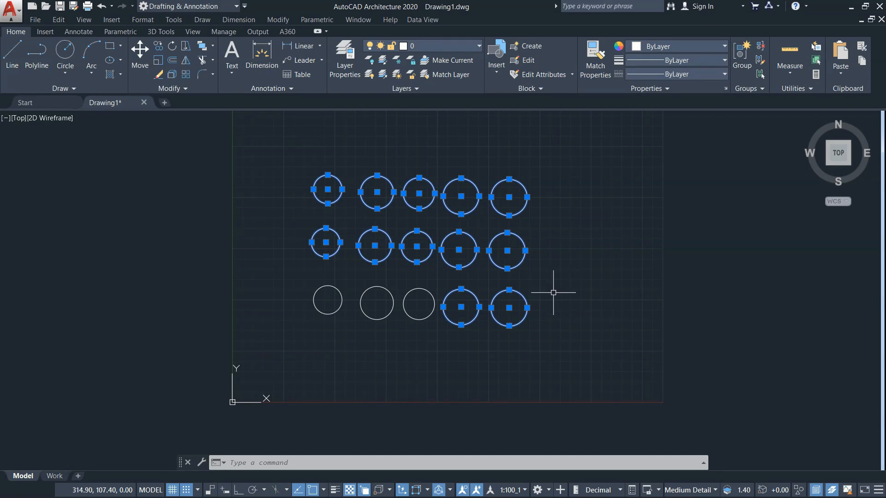
Remove the two rightmost circles of both the bottom row and the middle row from the selection
{"action": "left_click", "coordinate": [522, 296], "text": "shift"}
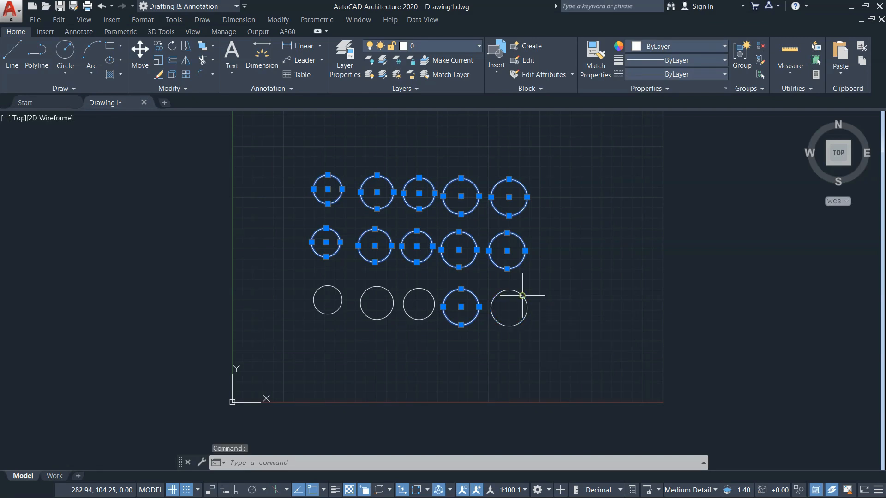
{"action": "left_click", "coordinate": [473, 295], "text": "shift"}
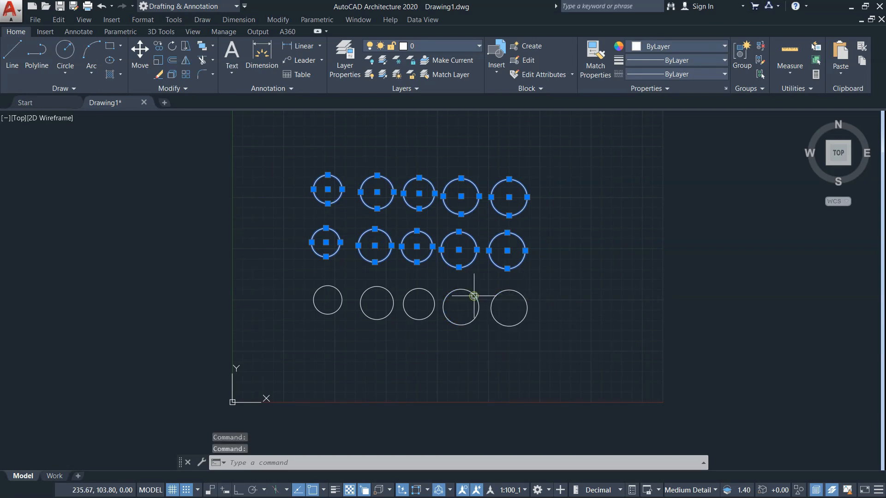
{"action": "left_click", "coordinate": [516, 269], "text": "shift"}
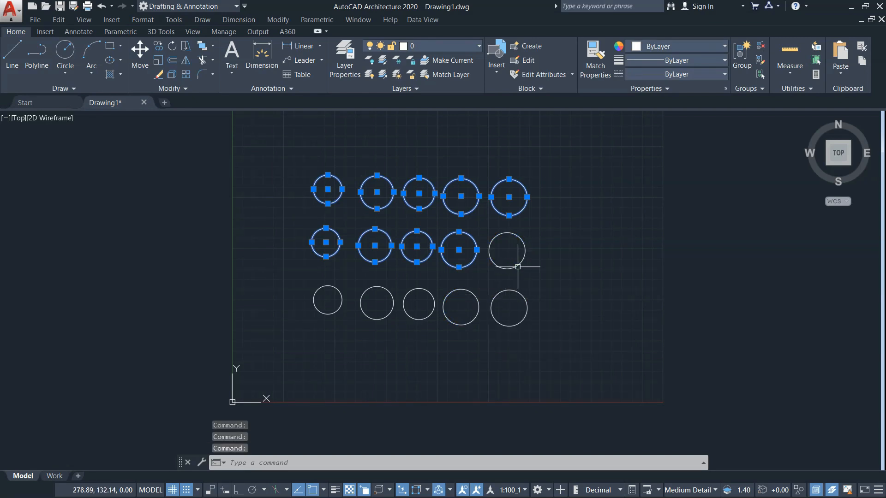
{"action": "left_click", "coordinate": [470, 262], "text": "shift"}
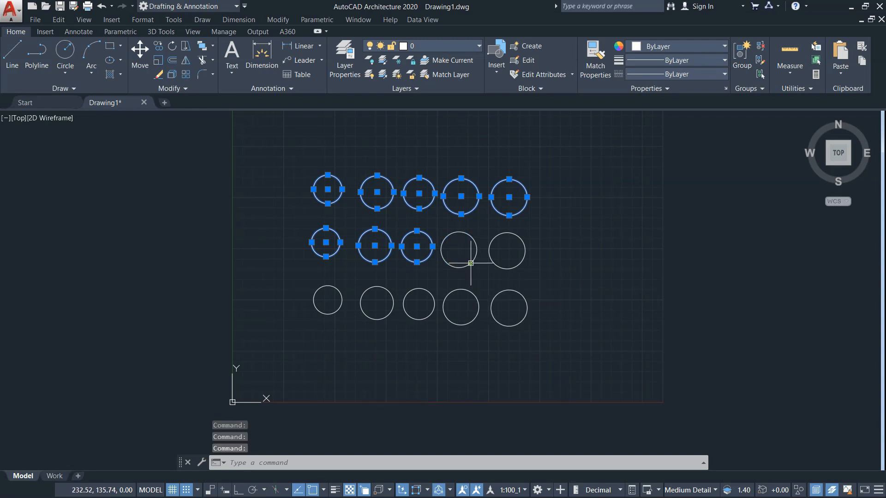